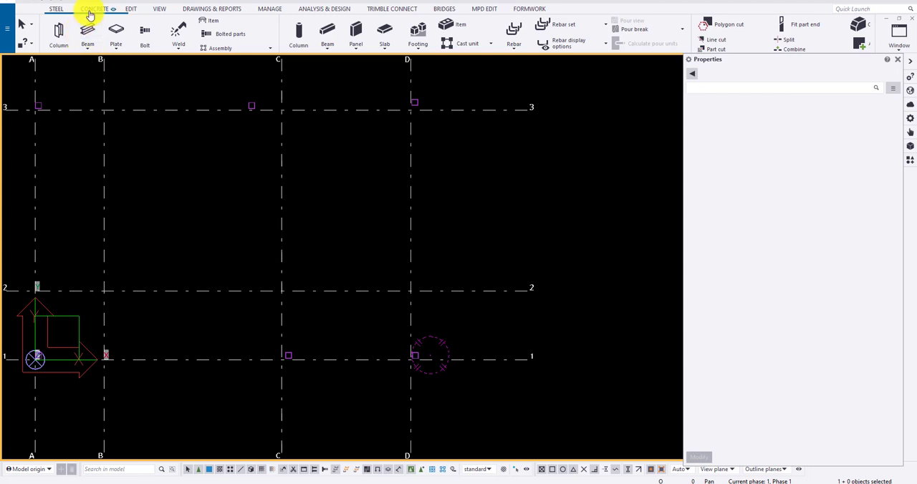
Step: Start a concrete pad footing named FOOTING and choose a 400*400 plate profile for it
{"action": "left_click", "coordinate": [93, 10]}
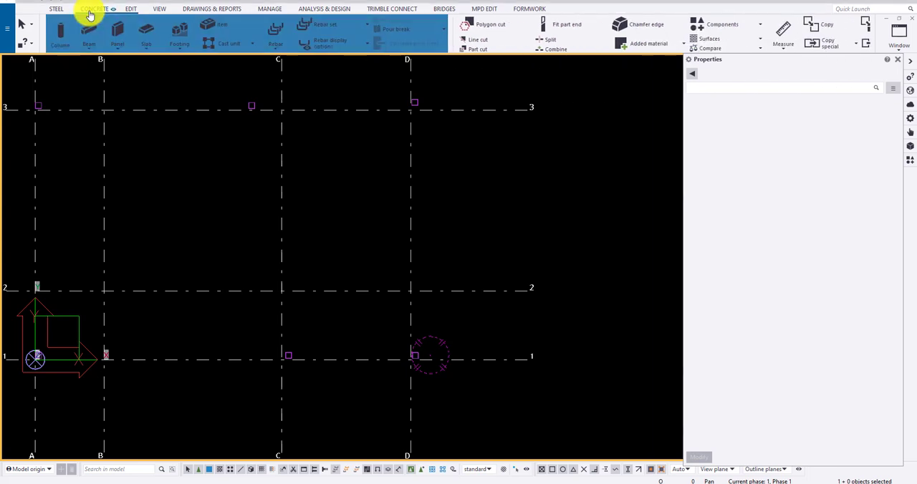
{"action": "left_click", "coordinate": [179, 47]}
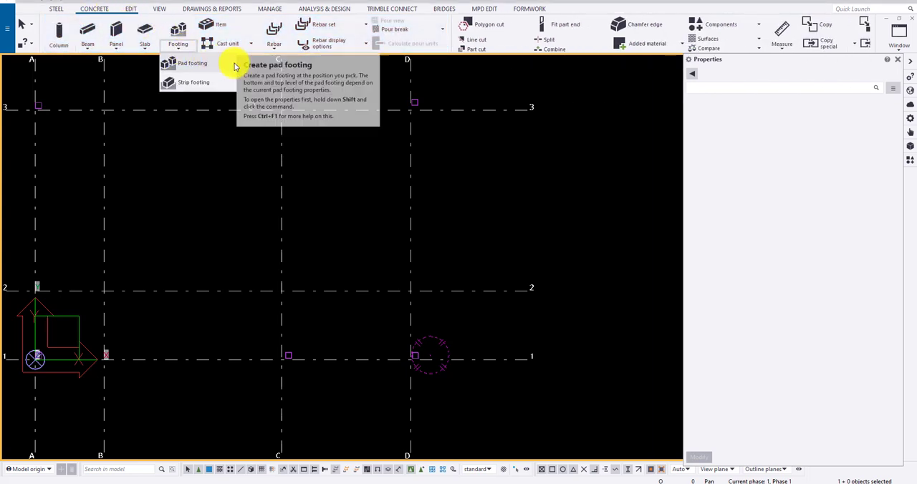
{"action": "left_click", "coordinate": [235, 66]}
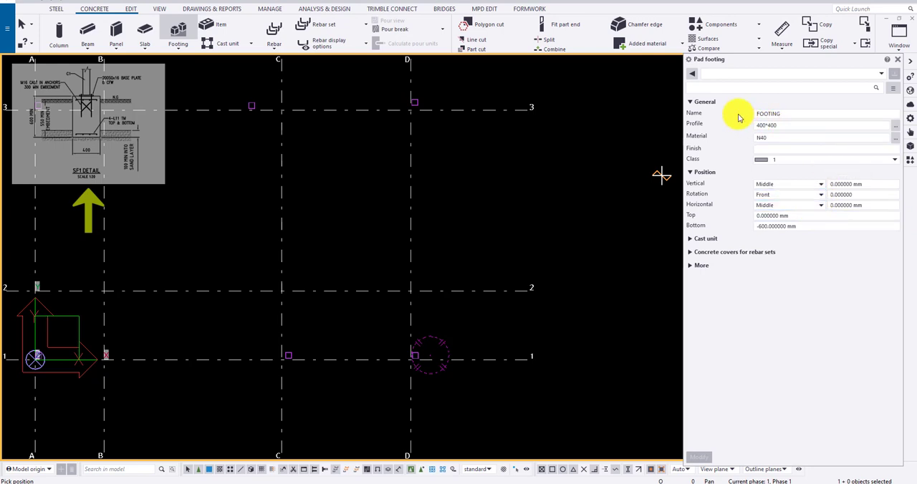
{"action": "left_click", "coordinate": [785, 114]}
{"action": "left_click", "coordinate": [794, 125]}
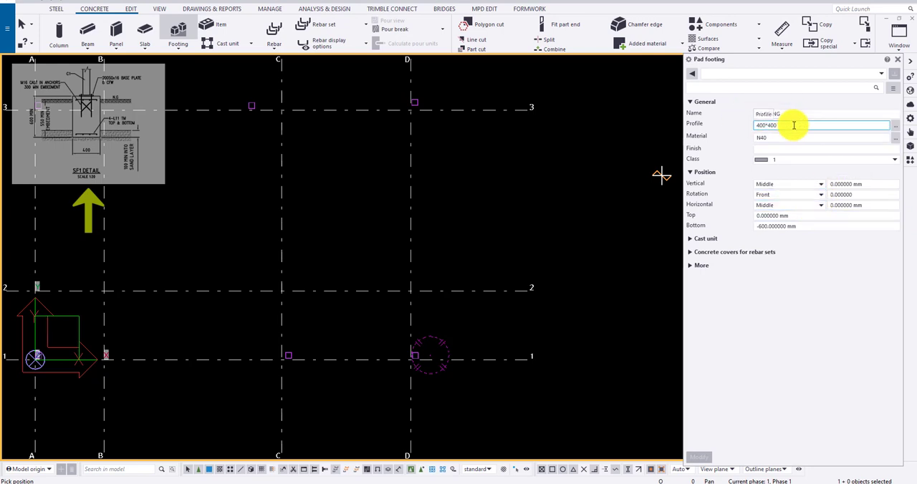
{"action": "left_click", "coordinate": [895, 126]}
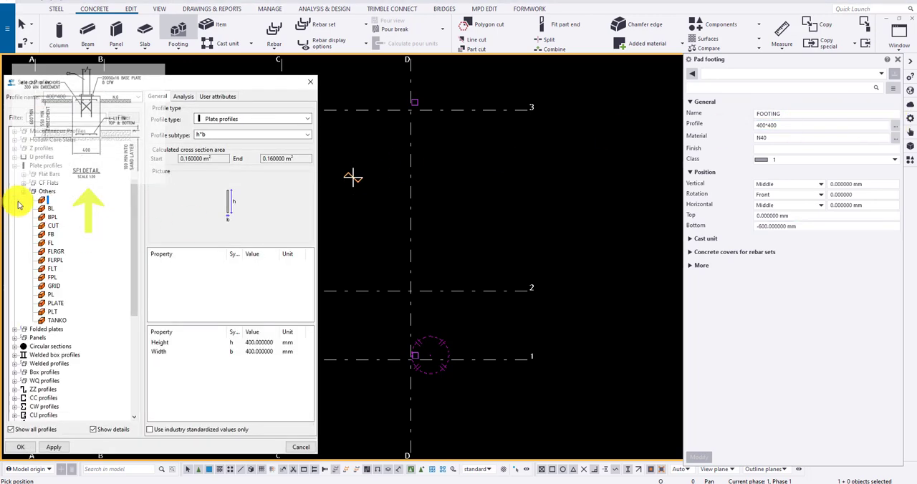
{"action": "scroll", "coordinate": [24, 351], "scroll_direction": "down", "scroll_amount": 1}
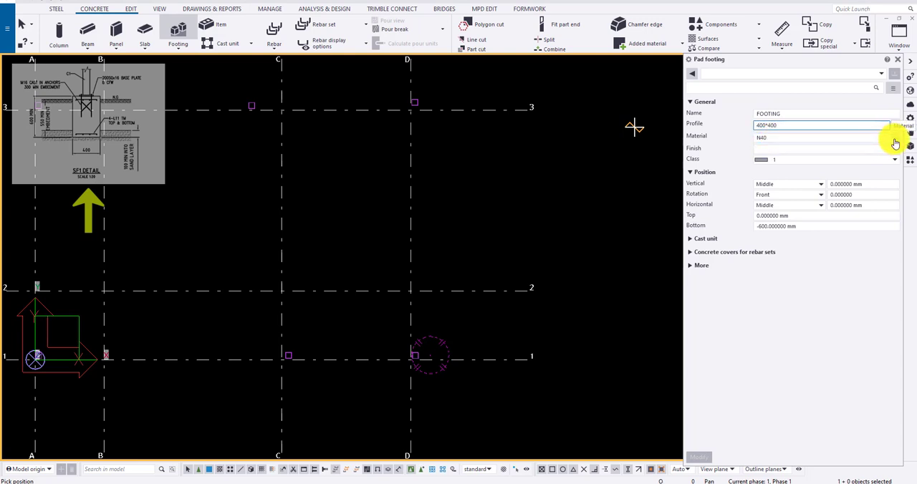
Step: Set the pad footing's material to N32 and review its class, position and top and bottom levels
{"action": "left_click", "coordinate": [895, 140]}
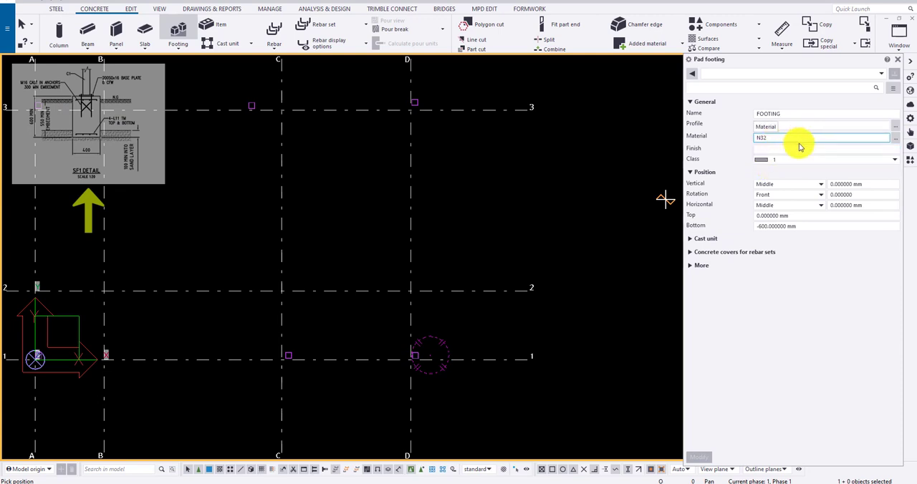
{"action": "left_click", "coordinate": [798, 150]}
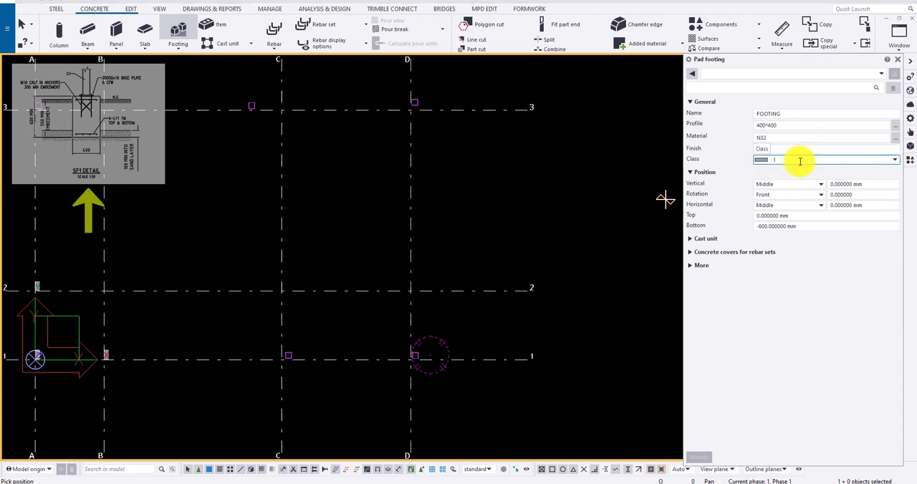
{"action": "left_click", "coordinate": [796, 159]}
{"action": "left_click", "coordinate": [794, 179]}
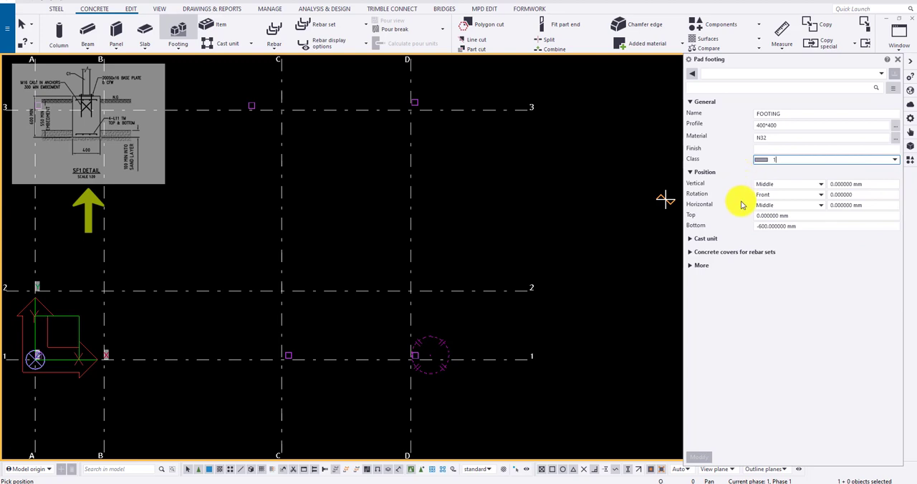
{"action": "left_click", "coordinate": [791, 215]}
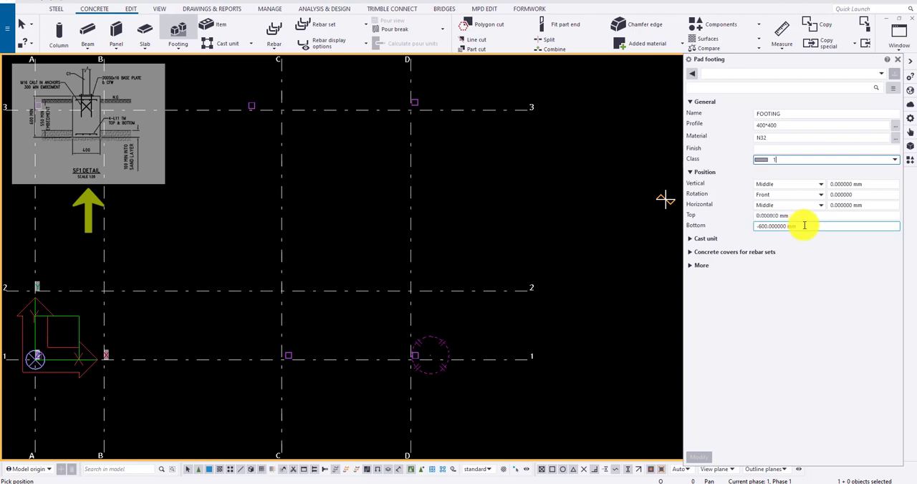
{"action": "left_click_drag", "start_coordinate": [804, 225], "coordinate": [760, 227]}
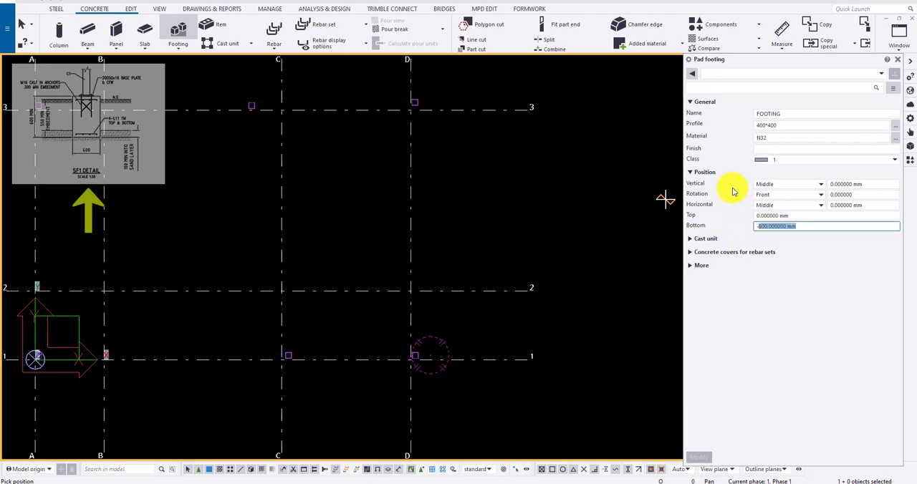
Step: Place the pad footing at the base of the column at grid intersection D/1
{"action": "scroll", "coordinate": [426, 272], "scroll_direction": "down", "scroll_amount": 3}
{"action": "scroll", "coordinate": [413, 365], "scroll_direction": "up", "scroll_amount": 3}
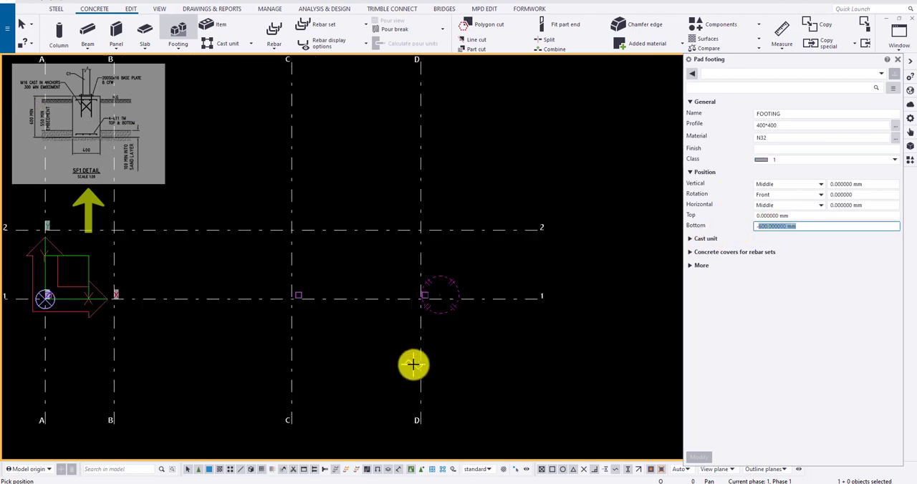
{"action": "scroll", "coordinate": [415, 366], "scroll_direction": "up", "scroll_amount": 4}
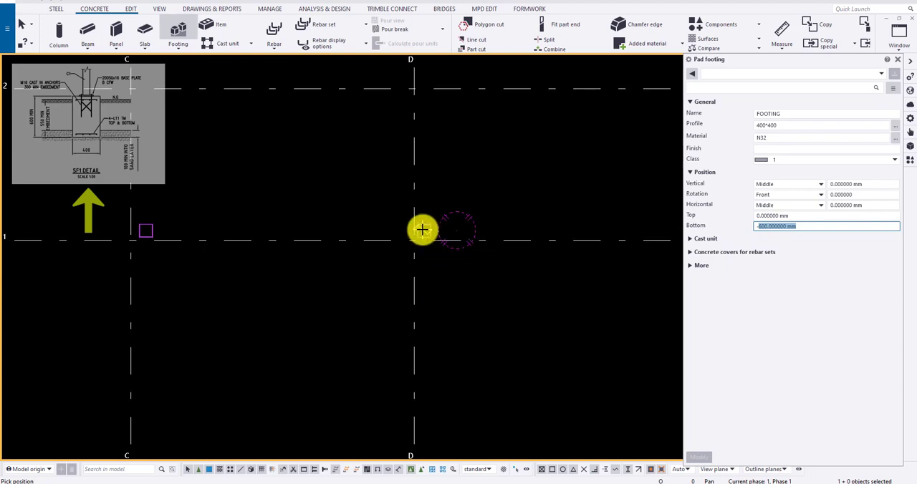
{"action": "scroll", "coordinate": [423, 230], "scroll_direction": "down", "scroll_amount": 4}
{"action": "left_click", "coordinate": [425, 231]}
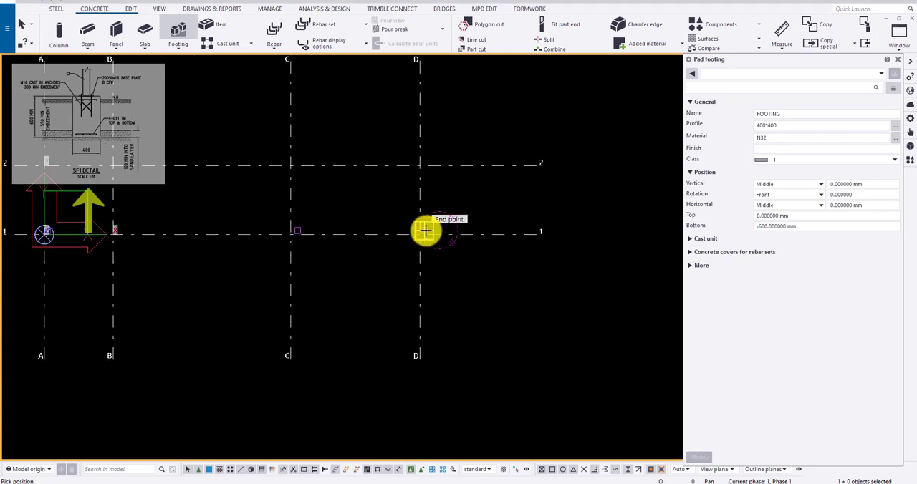
{"action": "scroll", "coordinate": [433, 231], "scroll_direction": "up", "scroll_amount": 5}
{"action": "scroll", "coordinate": [443, 262], "scroll_direction": "down", "scroll_amount": 3}
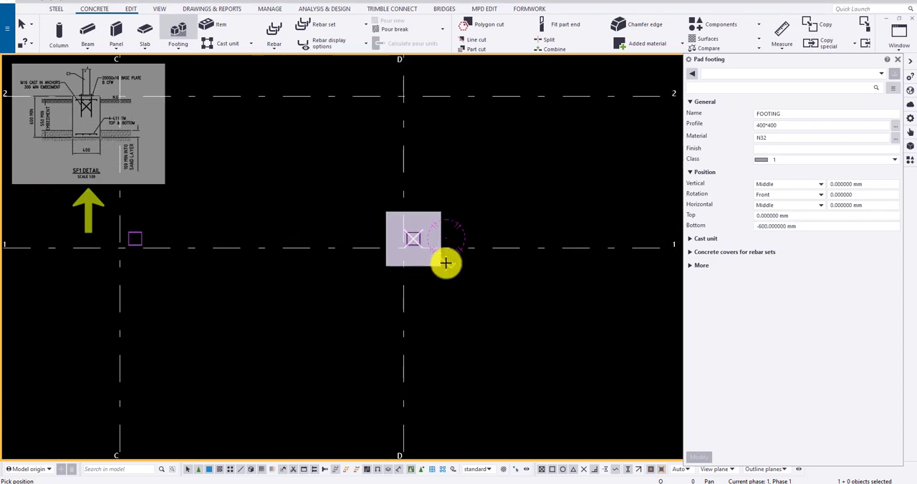
Step: Inspect the placed pad footing in the 3D view and check its dimensions beneath the column
{"action": "middle_click_drag", "start_coordinate": [387, 283], "coordinate": [324, 150], "text": "ctrl"}
{"action": "scroll", "coordinate": [452, 321], "scroll_direction": "up", "scroll_amount": 5}
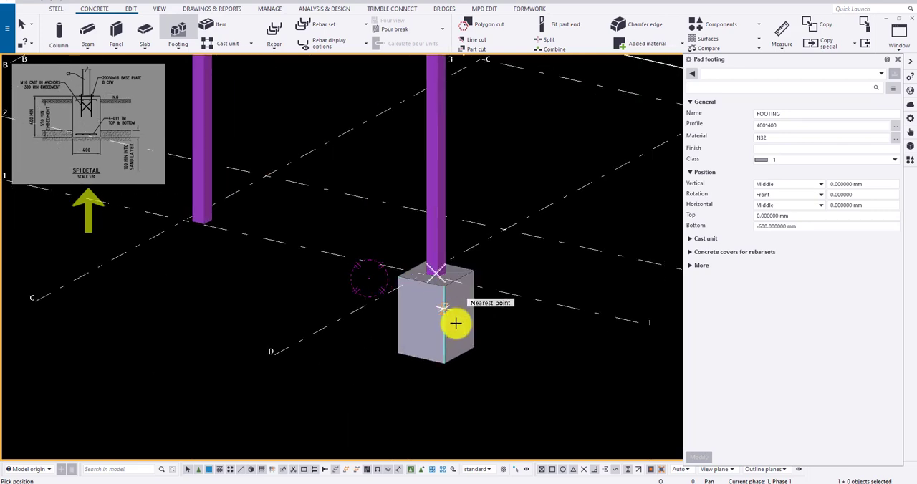
{"action": "left_click", "coordinate": [432, 266]}
{"action": "scroll", "coordinate": [443, 279], "scroll_direction": "down", "scroll_amount": 3}
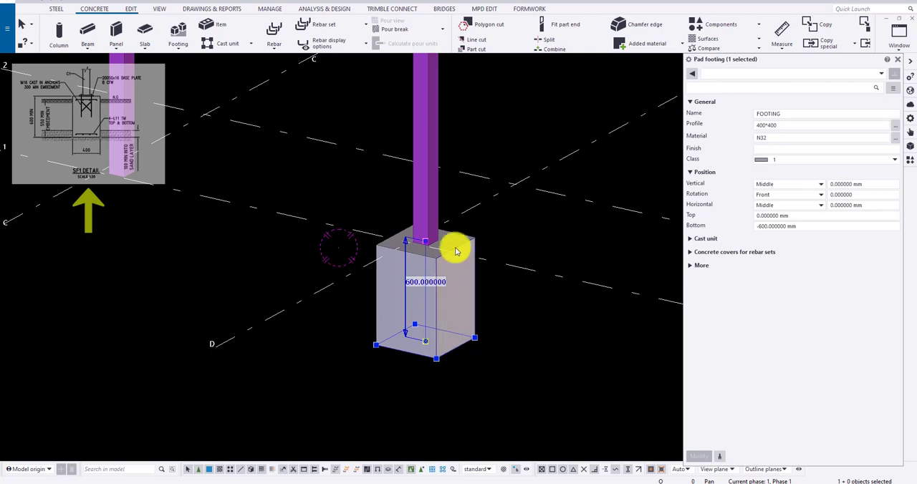
{"action": "scroll", "coordinate": [457, 249], "scroll_direction": "up", "scroll_amount": 2}
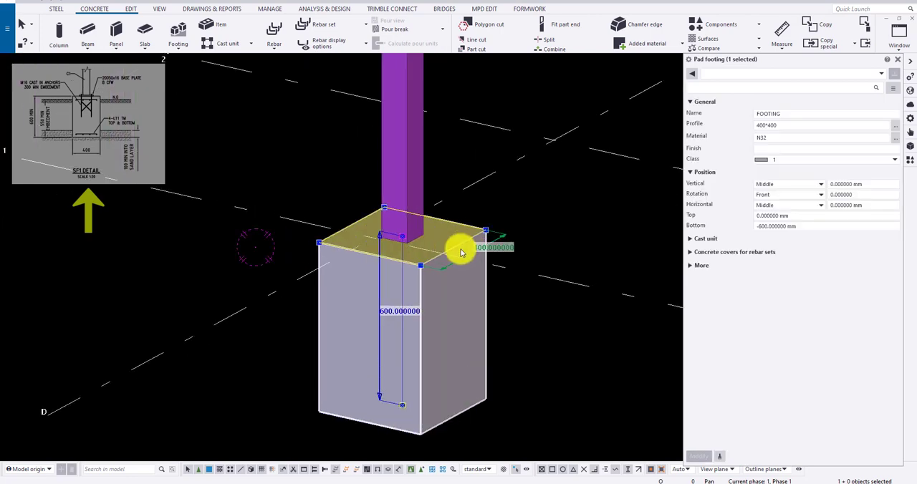
{"action": "scroll", "coordinate": [452, 225], "scroll_direction": "down", "scroll_amount": 5}
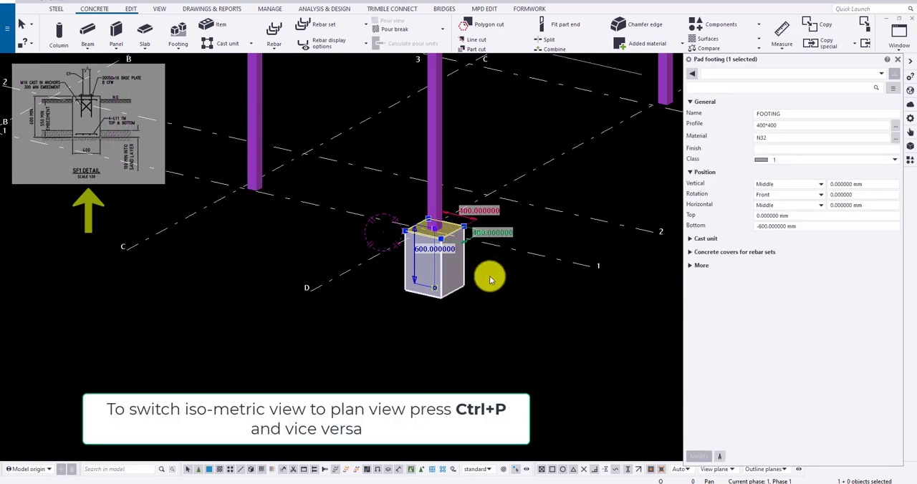
{"action": "left_click", "coordinate": [524, 339]}
{"action": "scroll", "coordinate": [496, 326], "scroll_direction": "down", "scroll_amount": 5}
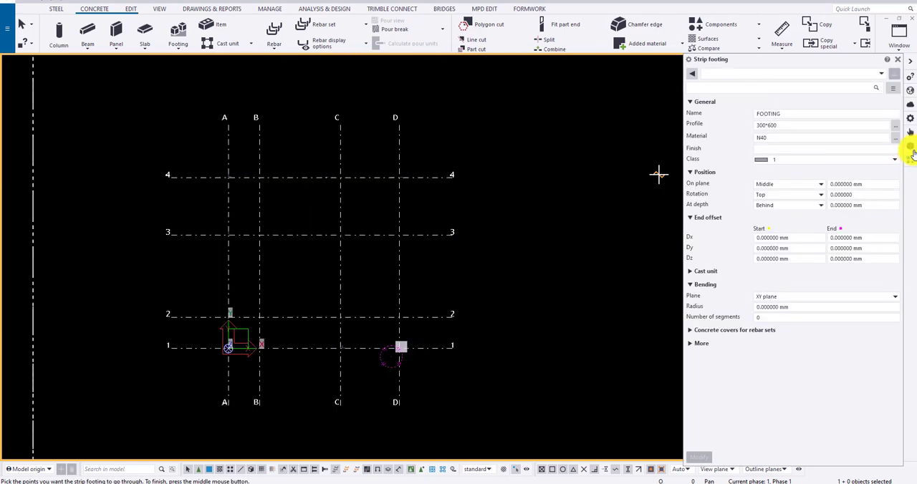
Step: Show the Structural Drawings-1 reference model in plan view and examine the footing plan with its SF1 and SF2 details
{"action": "left_click", "coordinate": [911, 150]}
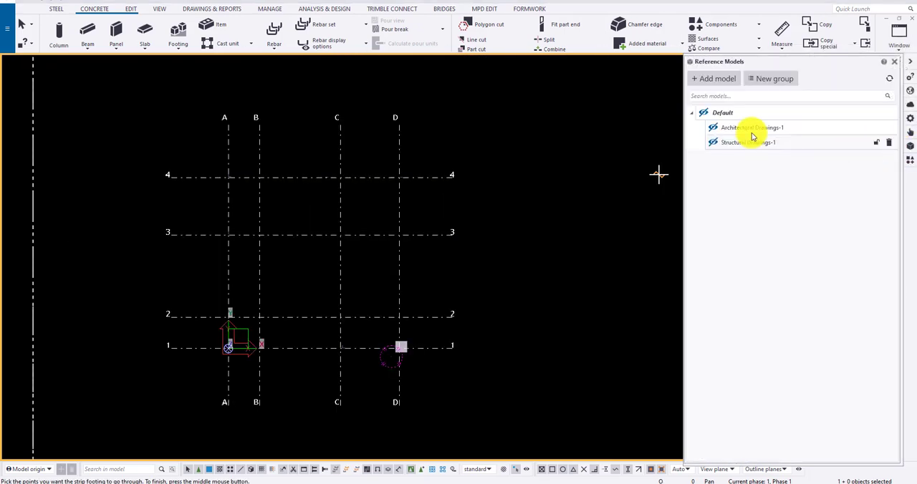
{"action": "left_click", "coordinate": [714, 143]}
{"action": "scroll", "coordinate": [334, 187], "scroll_direction": "up", "scroll_amount": 3}
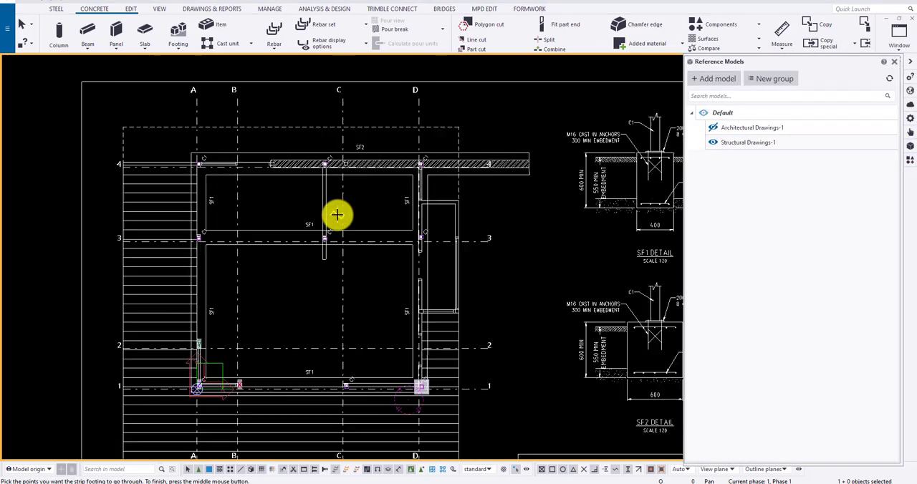
{"action": "middle_click_drag", "start_coordinate": [338, 213], "coordinate": [269, 206]}
{"action": "scroll", "coordinate": [482, 121], "scroll_direction": "down", "scroll_amount": 1}
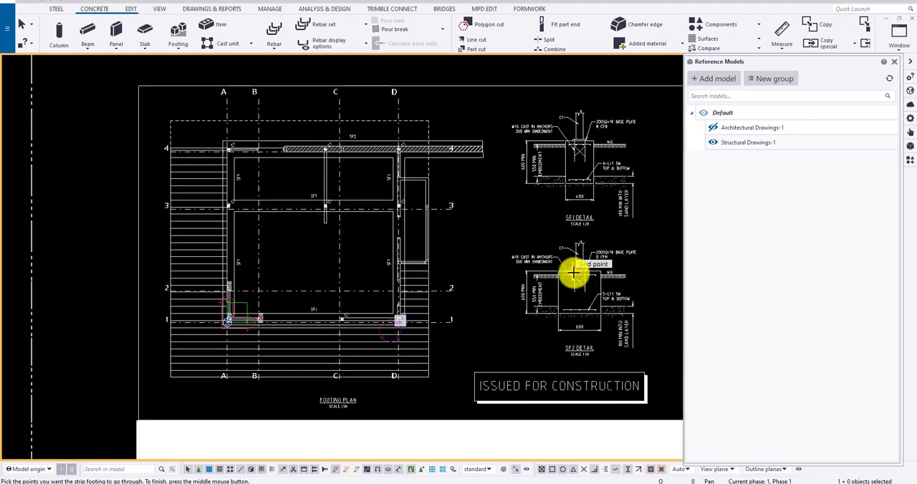
{"action": "scroll", "coordinate": [594, 136], "scroll_direction": "up", "scroll_amount": 3}
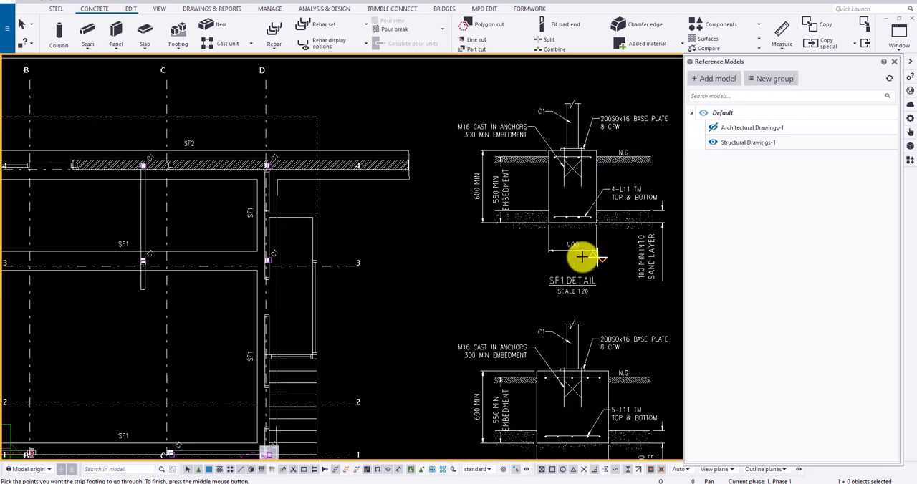
{"action": "scroll", "coordinate": [584, 256], "scroll_direction": "down", "scroll_amount": 2}
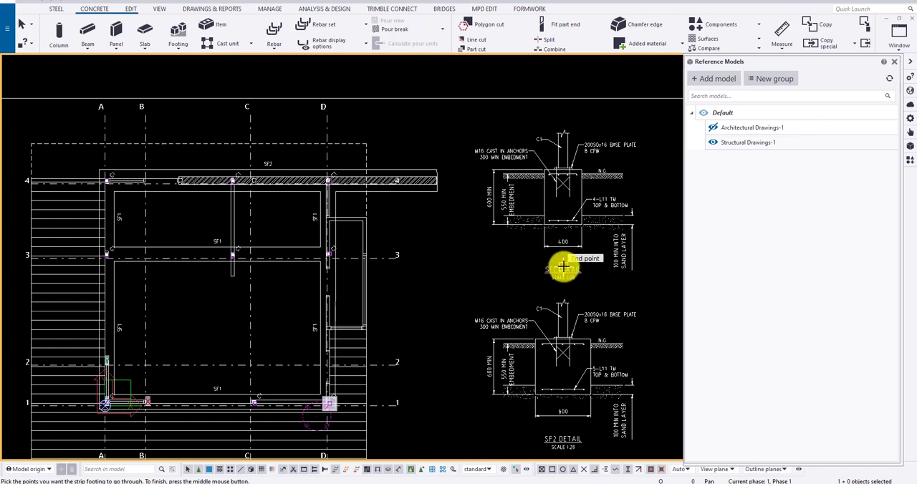
{"action": "middle_click_drag", "start_coordinate": [467, 263], "coordinate": [519, 197]}
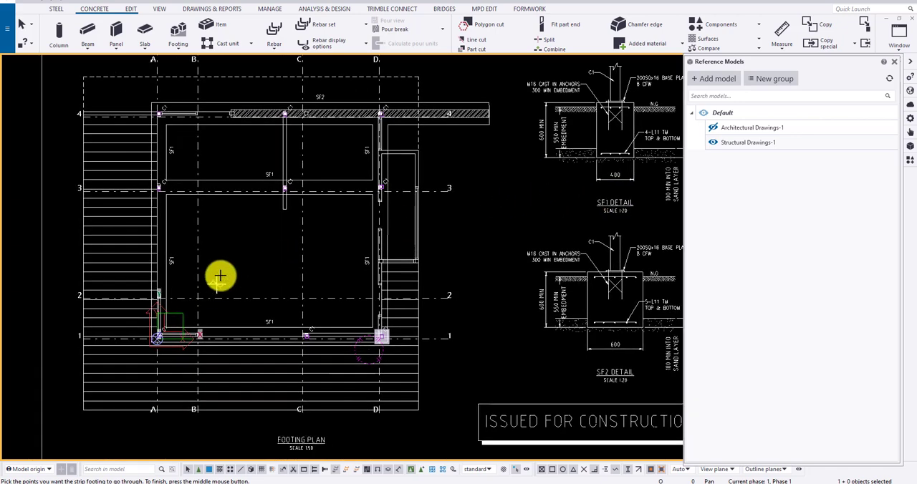
{"action": "mouse_move", "coordinate": [220, 276]}
{"action": "middle_mouse_down"}
{"action": "mouse_move", "coordinate": [137, 294]}
{"action": "mouse_move", "coordinate": [121, 311]}
{"action": "middle_mouse_up"}
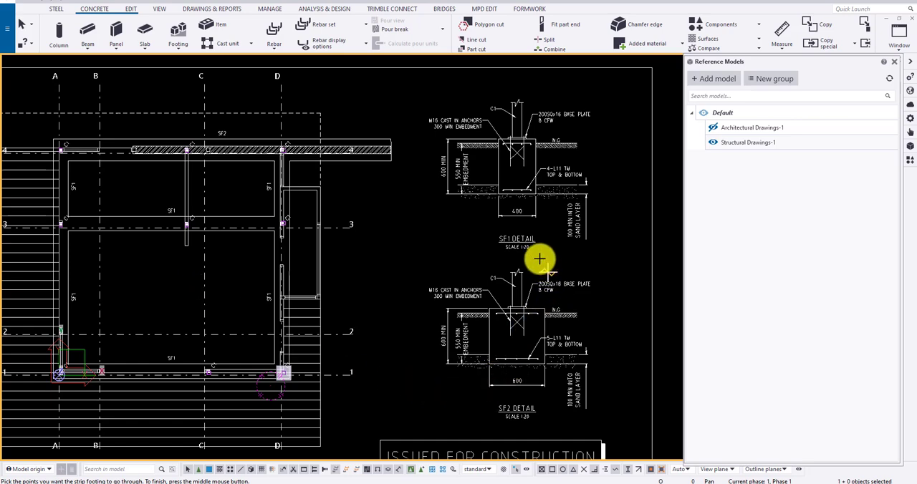
Step: Start a strip footing and set its profile to 600*600
{"action": "left_click", "coordinate": [172, 47]}
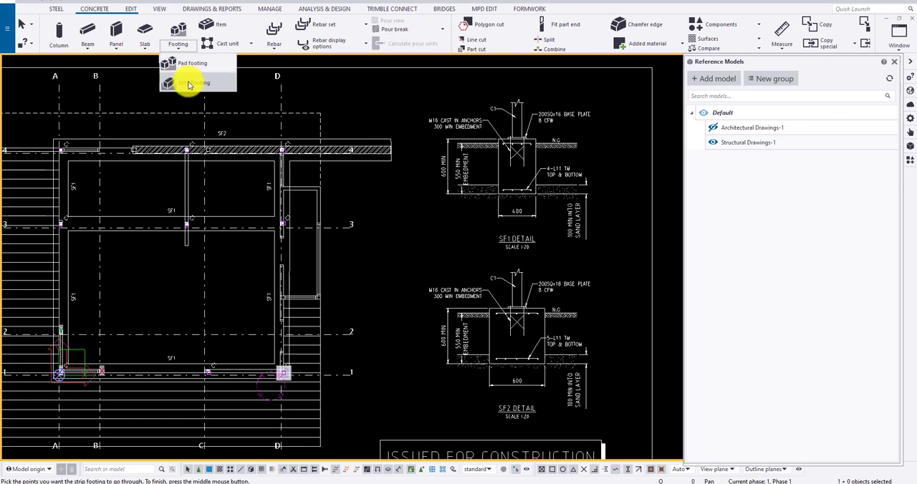
{"action": "left_click", "coordinate": [189, 83]}
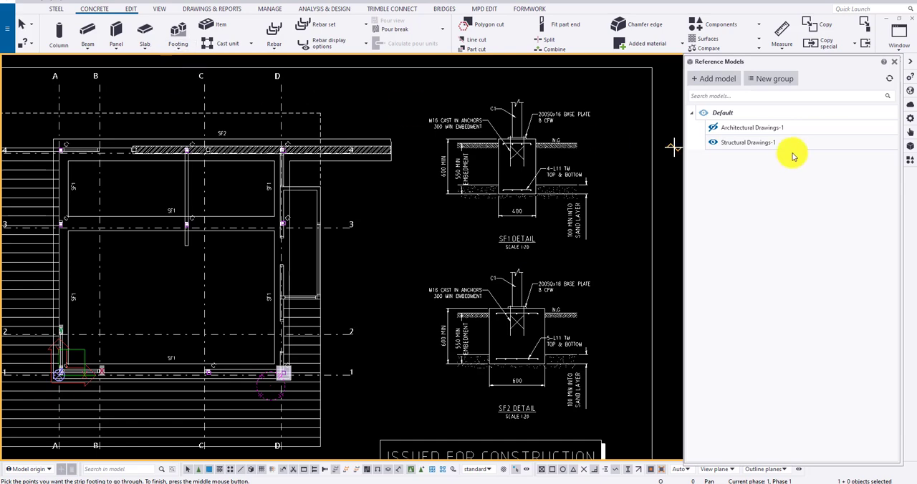
{"action": "left_click", "coordinate": [895, 62]}
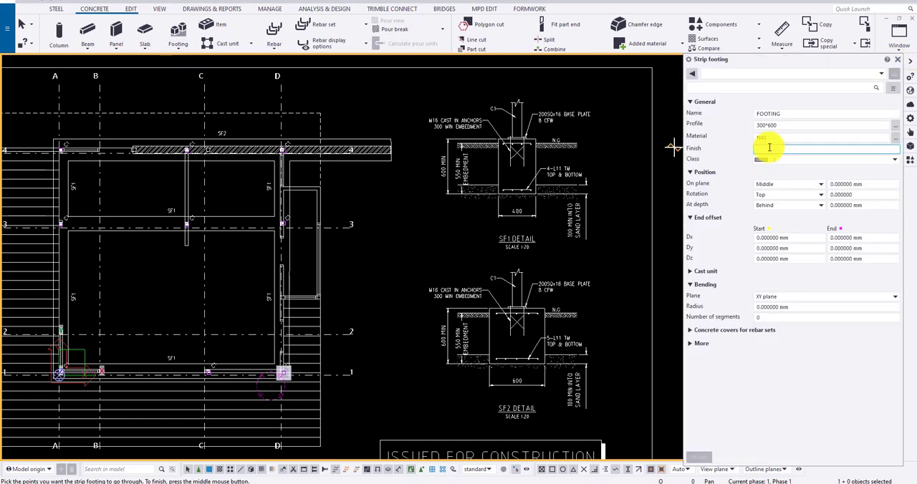
{"action": "left_click", "coordinate": [789, 125]}
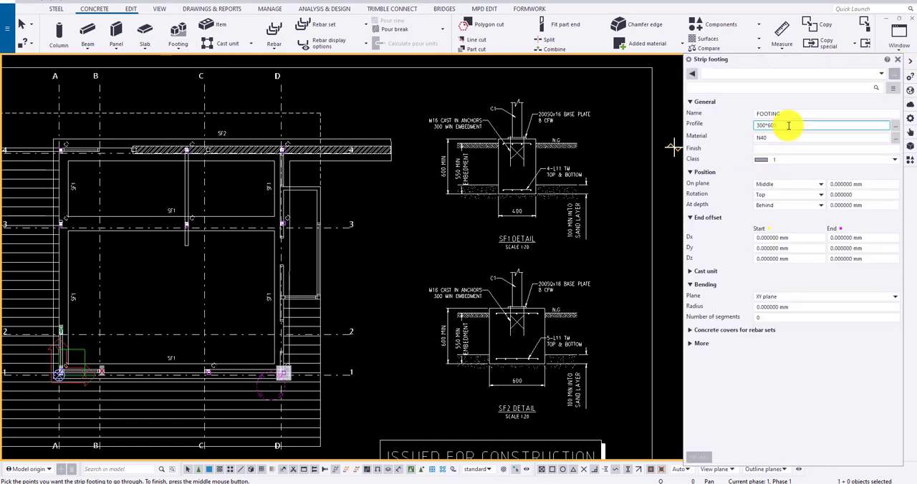
{"action": "left_click", "coordinate": [772, 138]}
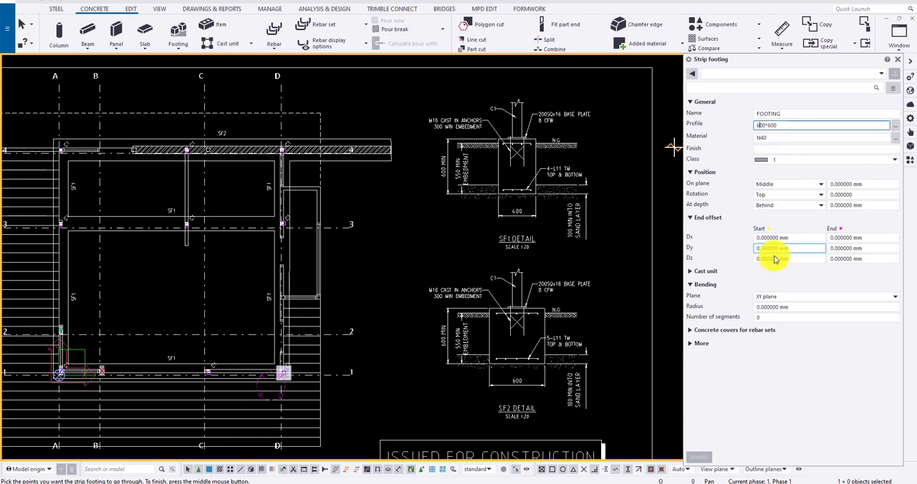
Step: Place the 600*600 strip footing along the outer edge of the SF2 outline on grid 4, from beyond grid A to its far end past D
{"action": "middle_click_drag", "start_coordinate": [313, 184], "coordinate": [384, 159]}
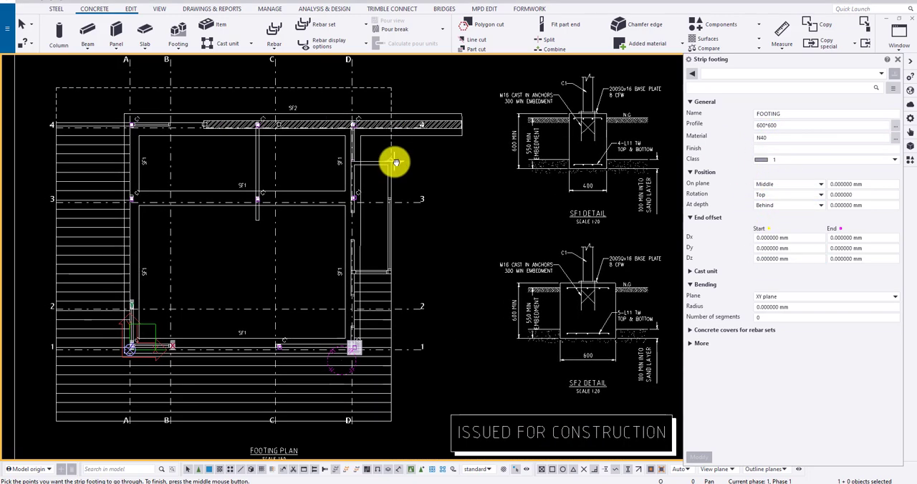
{"action": "scroll", "coordinate": [352, 98], "scroll_direction": "up", "scroll_amount": 3}
{"action": "scroll", "coordinate": [381, 105], "scroll_direction": "down", "scroll_amount": 2}
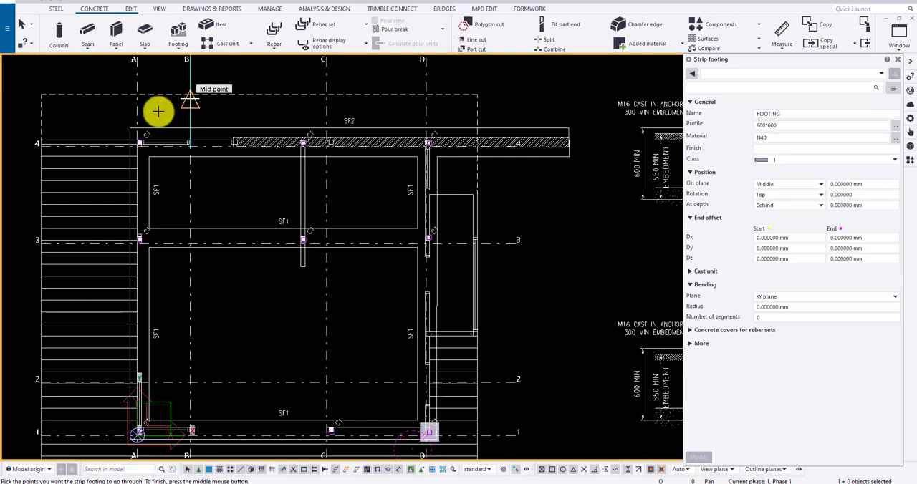
{"action": "left_click", "coordinate": [128, 126]}
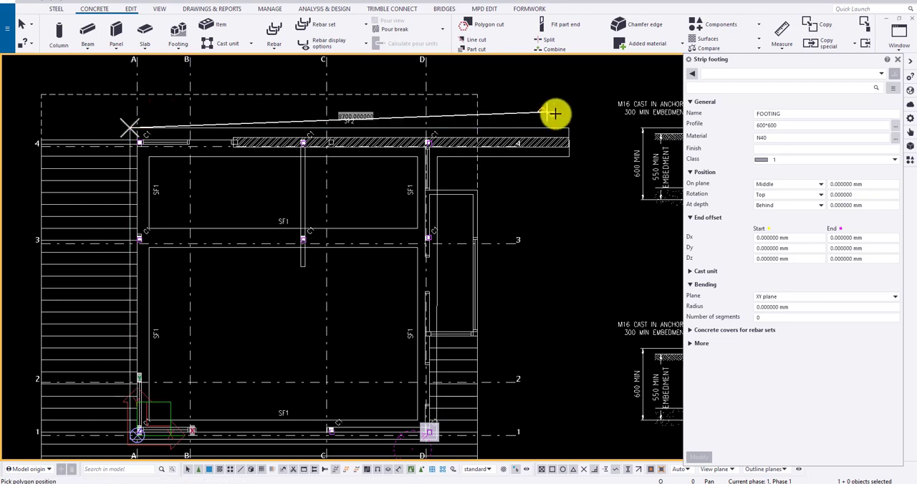
{"action": "left_click", "coordinate": [569, 127]}
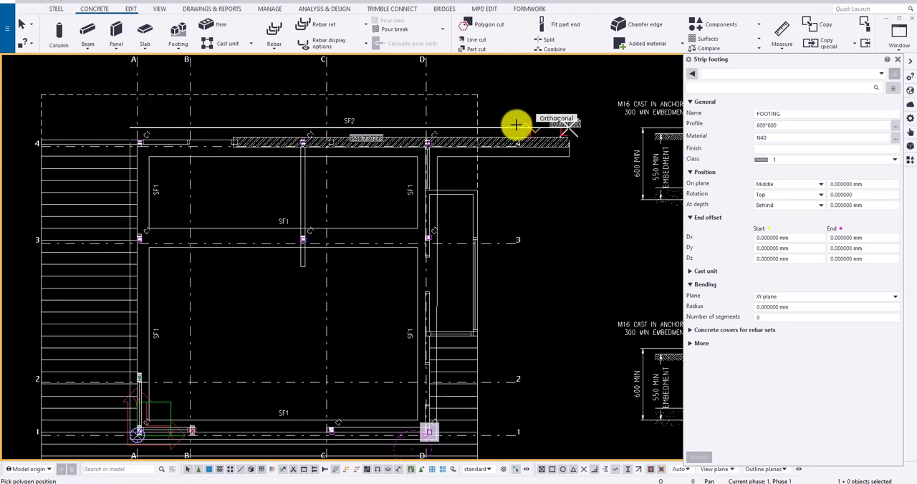
{"action": "middle_click", "coordinate": [572, 89]}
{"action": "scroll", "coordinate": [577, 130], "scroll_direction": "up", "scroll_amount": 2}
{"action": "key", "text": "Escape"}
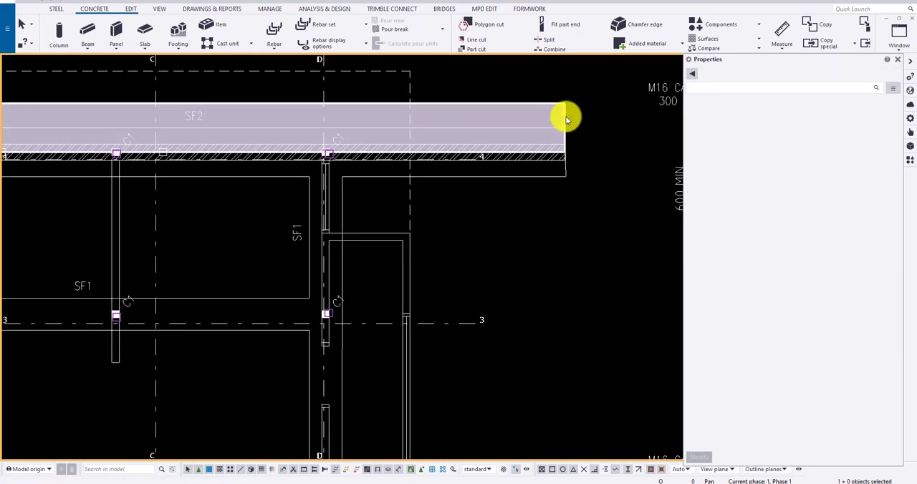
Step: Move the SF2 strip footing from its outer corner to the matching corner of the SF2 outline on the footing plan
{"action": "scroll", "coordinate": [567, 118], "scroll_direction": "down", "scroll_amount": 2}
{"action": "left_click", "coordinate": [373, 126]}
{"action": "scroll", "coordinate": [61, 119], "scroll_direction": "up", "scroll_amount": 3}
{"action": "scroll", "coordinate": [214, 126], "scroll_direction": "up", "scroll_amount": 3}
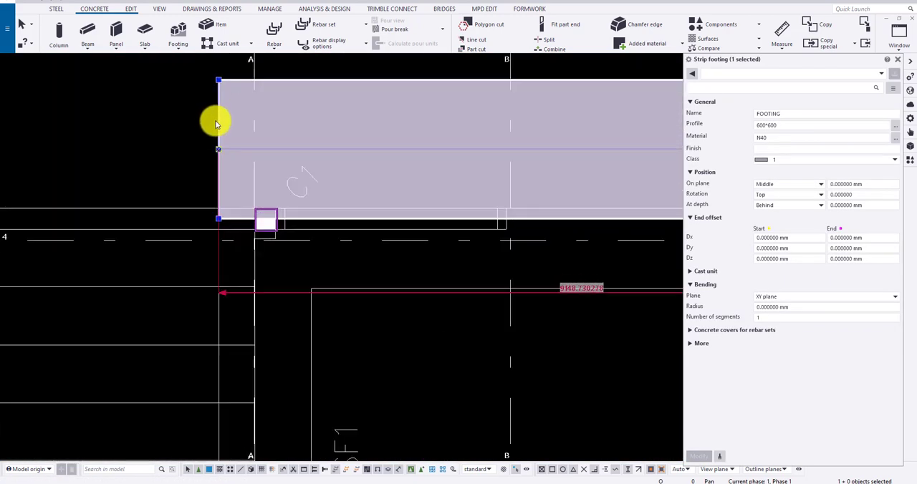
{"action": "right_click", "coordinate": [215, 77]}
{"action": "left_click", "coordinate": [232, 143]}
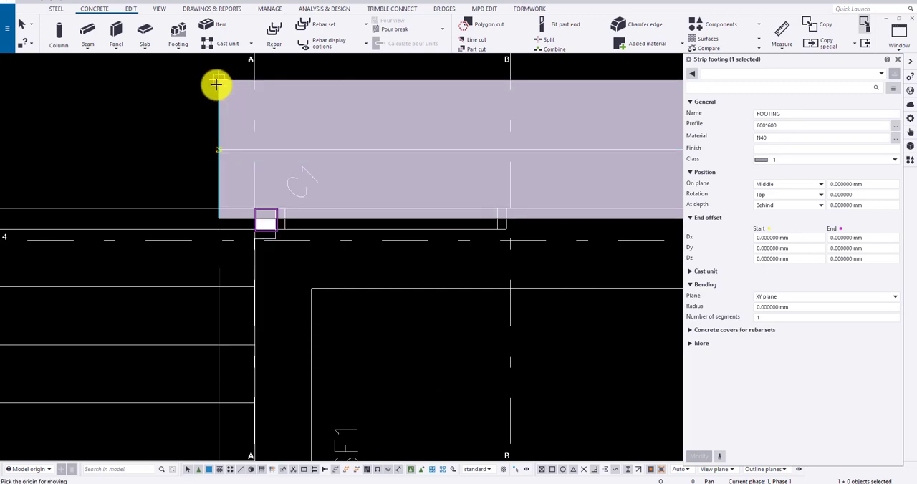
{"action": "scroll", "coordinate": [222, 145], "scroll_direction": "down", "scroll_amount": 4}
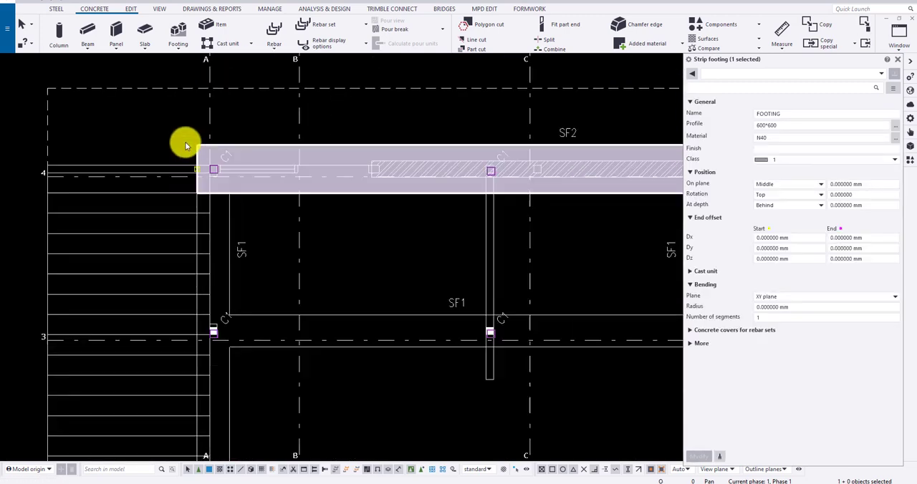
{"action": "scroll", "coordinate": [200, 148], "scroll_direction": "down", "scroll_amount": 3}
{"action": "scroll", "coordinate": [480, 164], "scroll_direction": "up", "scroll_amount": 2}
{"action": "scroll", "coordinate": [563, 183], "scroll_direction": "down", "scroll_amount": 1}
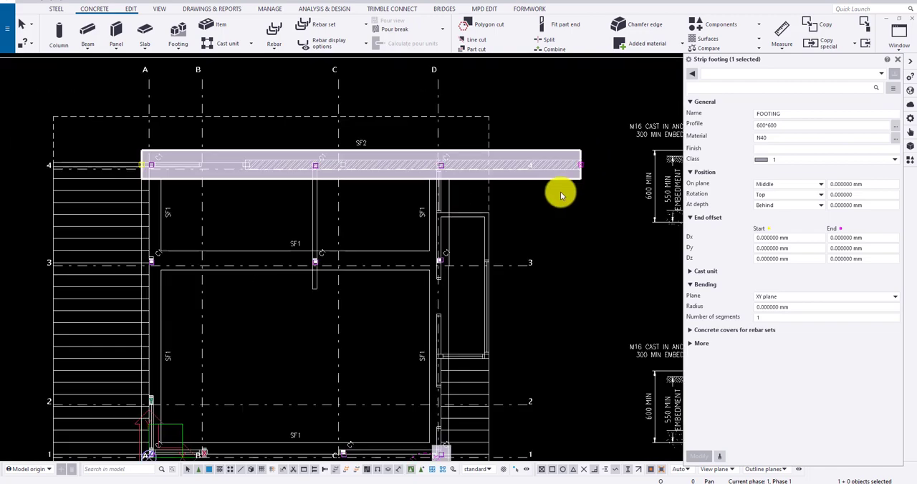
Step: Start another strip footing for SF1 and set its profile to 600*400
{"action": "scroll", "coordinate": [561, 195], "scroll_direction": "down", "scroll_amount": 2}
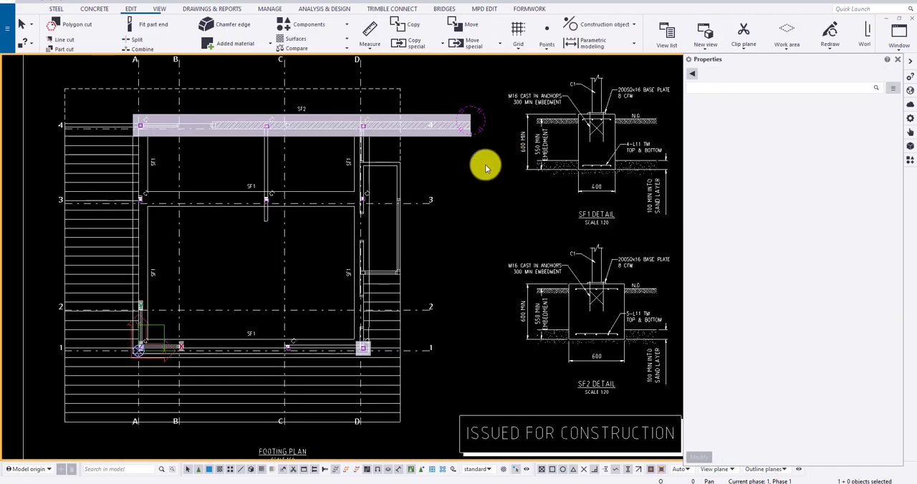
{"action": "scroll", "coordinate": [502, 162], "scroll_direction": "up", "scroll_amount": 2}
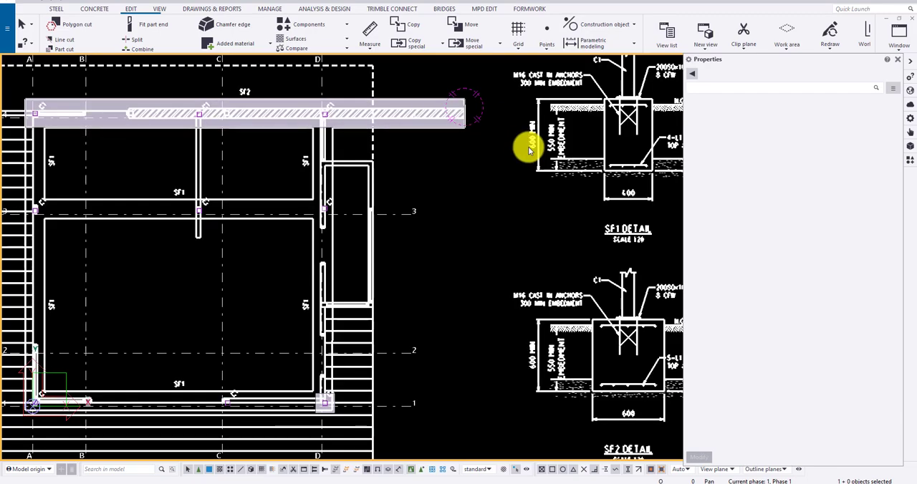
{"action": "scroll", "coordinate": [333, 156], "scroll_direction": "down", "scroll_amount": 2}
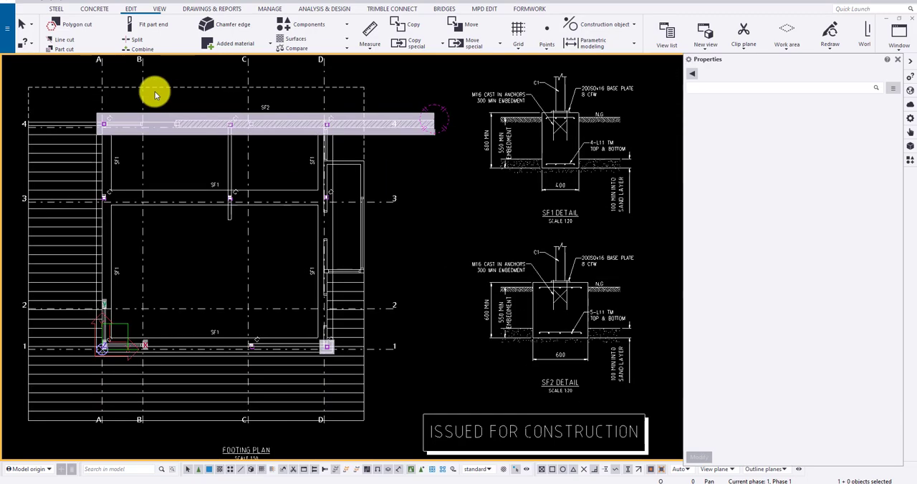
{"action": "left_click", "coordinate": [102, 9]}
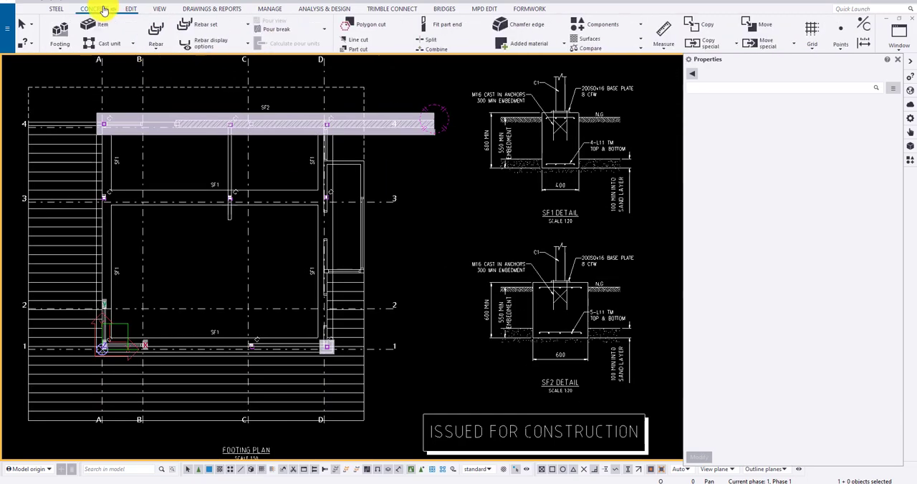
{"action": "left_click", "coordinate": [172, 45]}
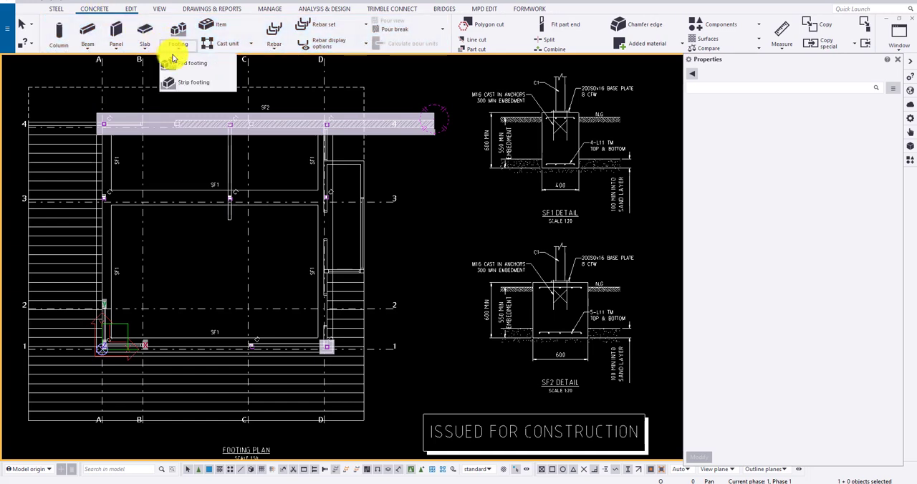
{"action": "left_click", "coordinate": [188, 82]}
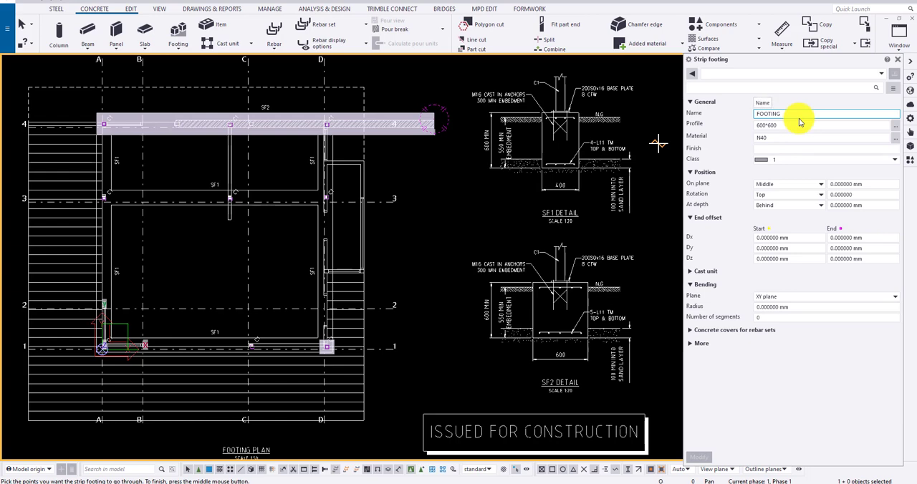
{"action": "left_click", "coordinate": [769, 127]}
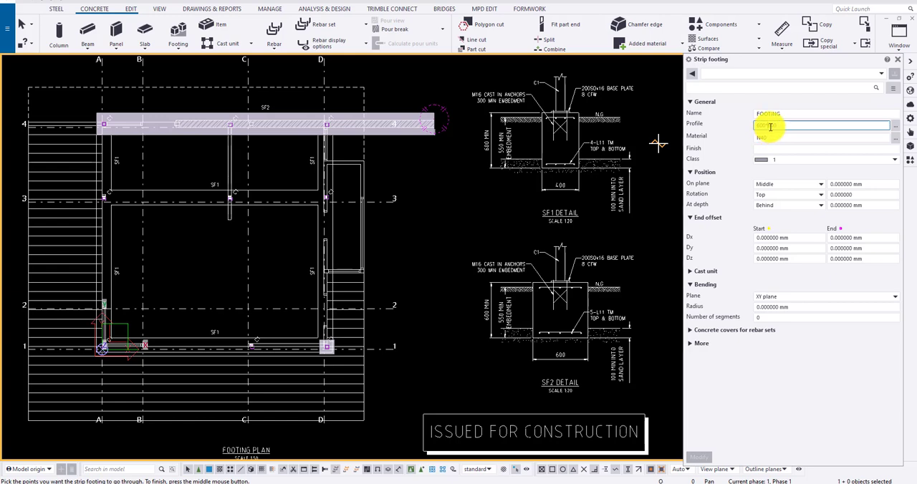
{"action": "type", "text": "400"}
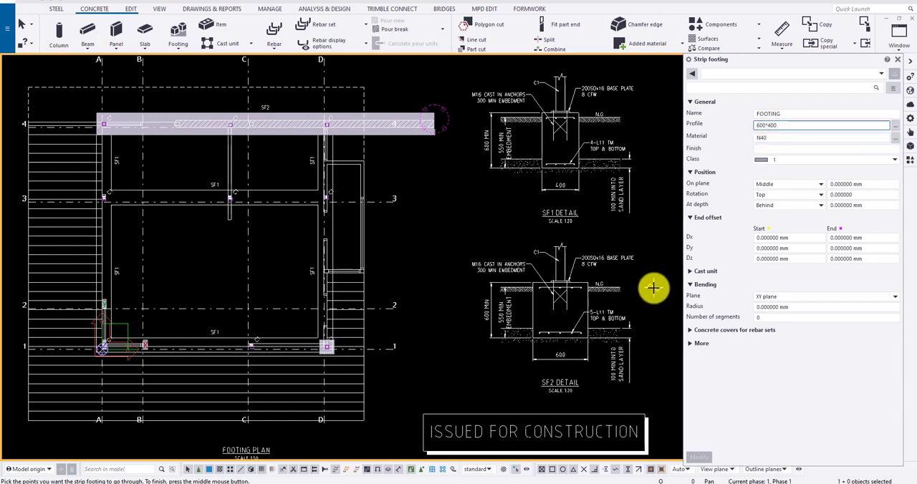
Step: Begin the SF1 strip footing at the SF2 footing's inner edge and run it along the outer SF1 outline beside grid A to corner A/1
{"action": "middle_click_drag", "start_coordinate": [317, 359], "coordinate": [374, 358]}
{"action": "scroll", "coordinate": [143, 369], "scroll_direction": "up", "scroll_amount": 5}
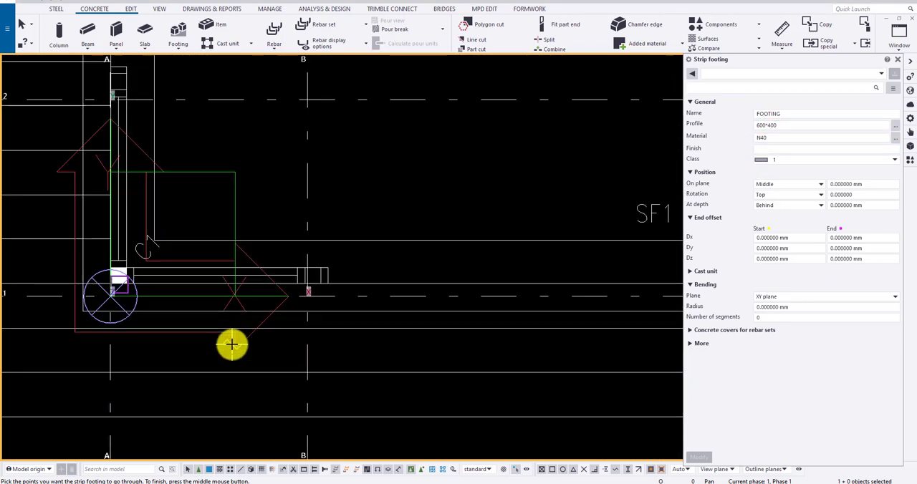
{"action": "scroll", "coordinate": [165, 337], "scroll_direction": "down", "scroll_amount": 3}
{"action": "scroll", "coordinate": [162, 339], "scroll_direction": "down", "scroll_amount": 3}
{"action": "scroll", "coordinate": [152, 192], "scroll_direction": "up", "scroll_amount": 7}
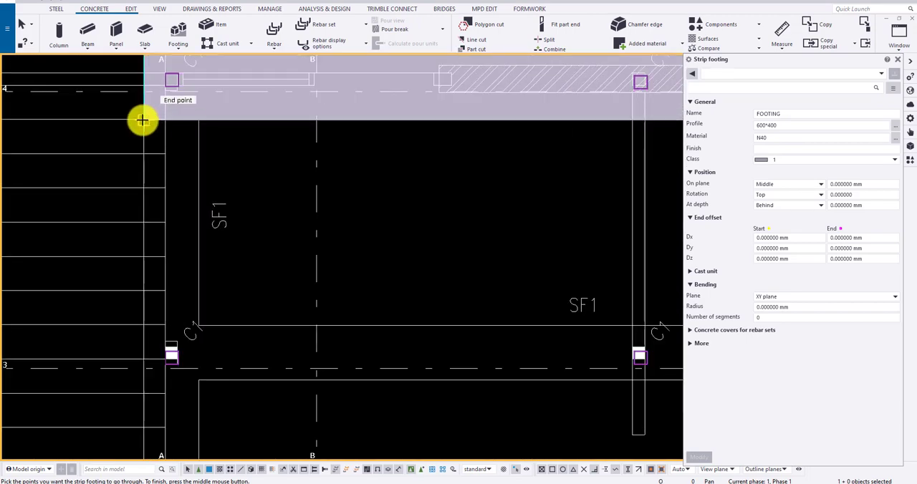
{"action": "left_click", "coordinate": [144, 120]}
{"action": "scroll", "coordinate": [150, 119], "scroll_direction": "down", "scroll_amount": 4}
{"action": "scroll", "coordinate": [152, 238], "scroll_direction": "up", "scroll_amount": 4}
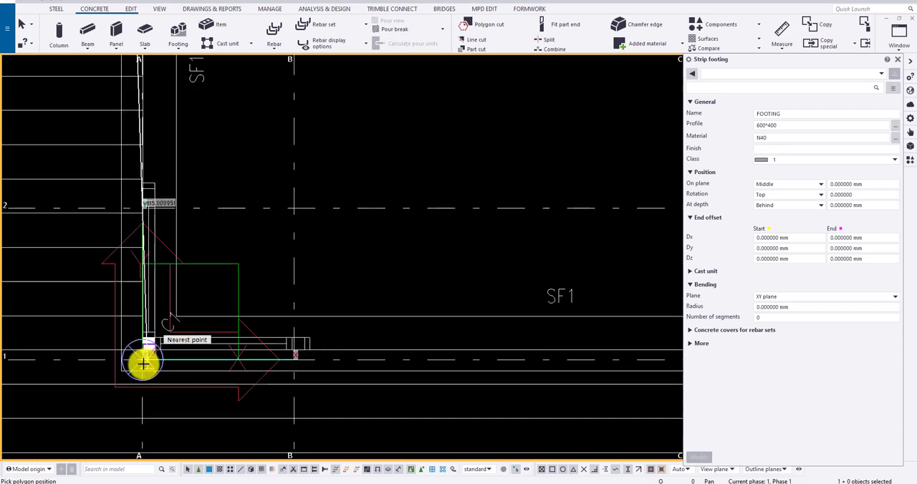
{"action": "scroll", "coordinate": [154, 361], "scroll_direction": "up", "scroll_amount": 3}
{"action": "scroll", "coordinate": [147, 335], "scroll_direction": "down", "scroll_amount": 2}
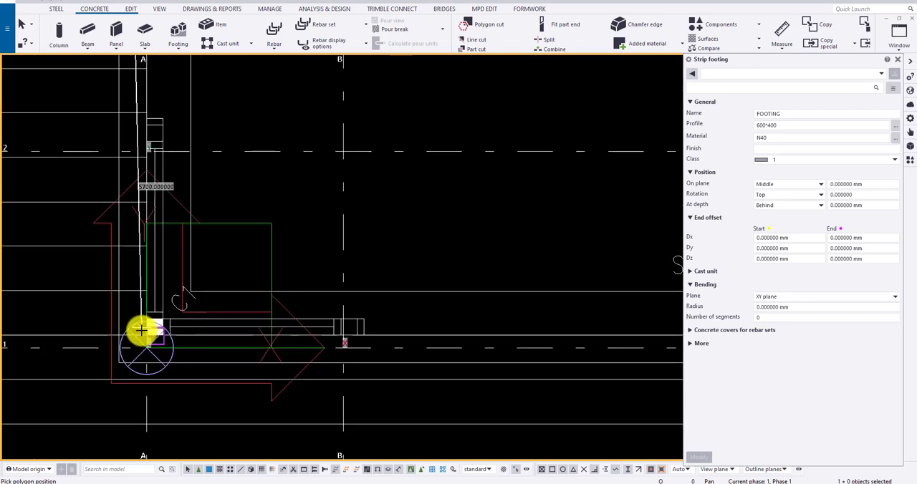
{"action": "scroll", "coordinate": [141, 330], "scroll_direction": "down", "scroll_amount": 1}
{"action": "scroll", "coordinate": [90, 339], "scroll_direction": "down", "scroll_amount": 2}
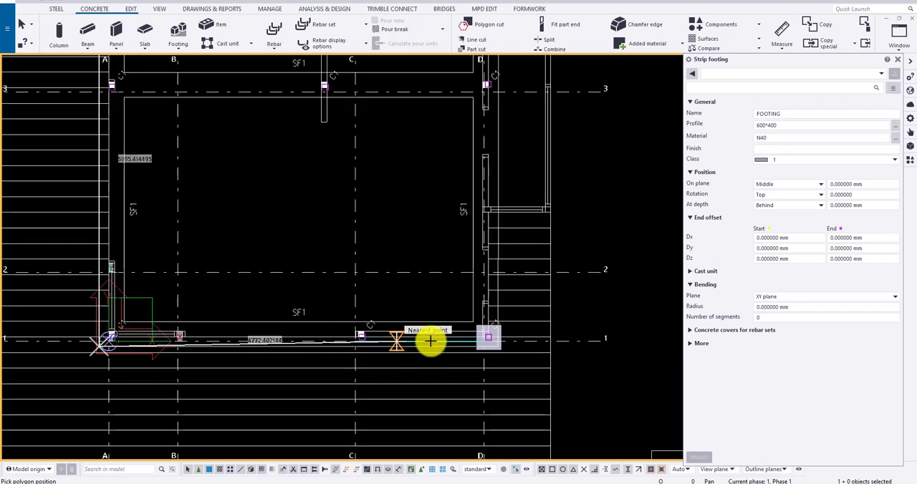
Step: Continue the SF1 footing along grid 1 to corner D/1 and up grid D to the SF2 footing, then finish it
{"action": "scroll", "coordinate": [506, 344], "scroll_direction": "up", "scroll_amount": 4}
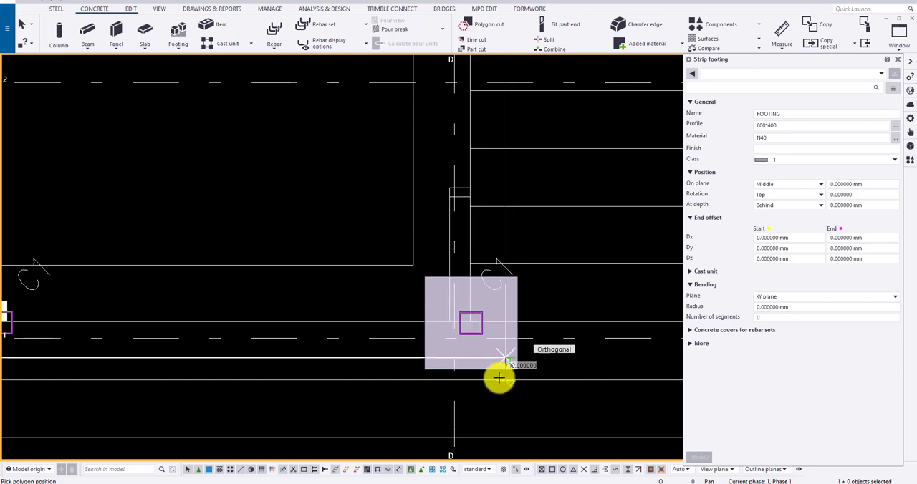
{"action": "scroll", "coordinate": [497, 250], "scroll_direction": "down", "scroll_amount": 5}
{"action": "scroll", "coordinate": [501, 193], "scroll_direction": "up", "scroll_amount": 4}
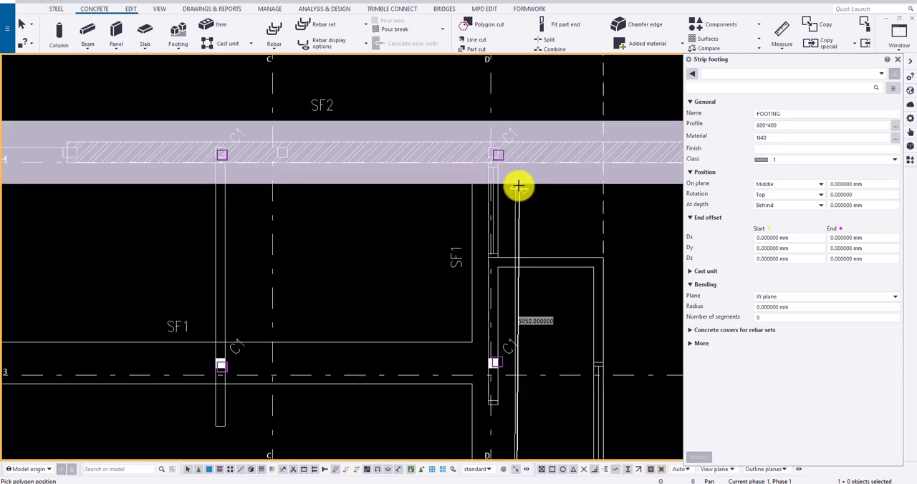
{"action": "left_click", "coordinate": [517, 182]}
{"action": "middle_click", "coordinate": [516, 179]}
{"action": "scroll", "coordinate": [522, 184], "scroll_direction": "down", "scroll_amount": 5}
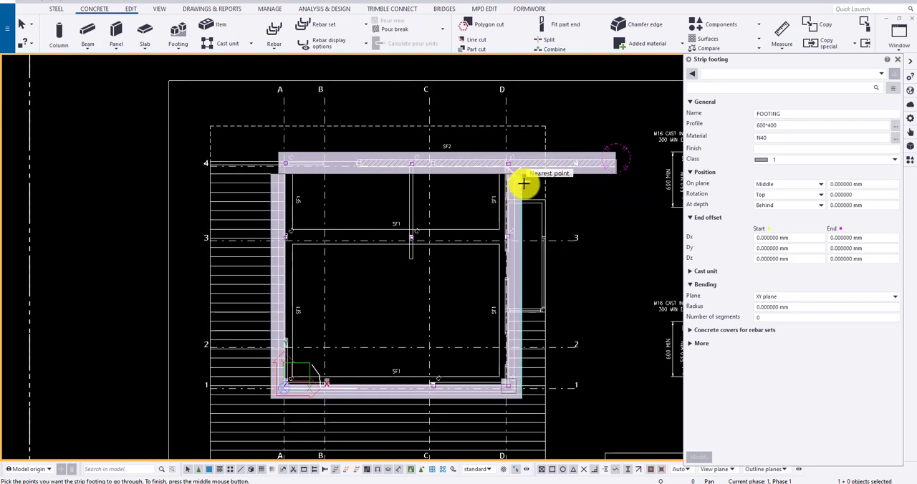
{"action": "key", "text": "Escape"}
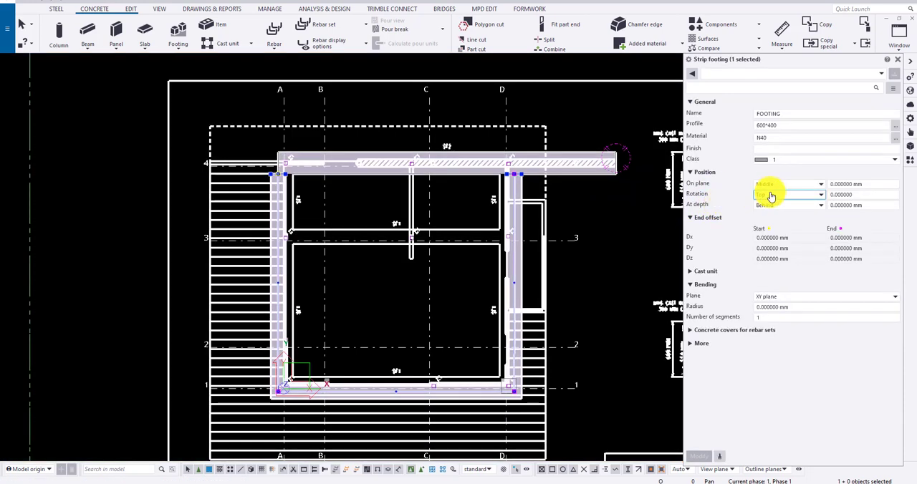
Step: Set the SF1 strip footing's on-plane position to Left and apply the modification
{"action": "left_click", "coordinate": [781, 188]}
{"action": "left_click", "coordinate": [767, 215]}
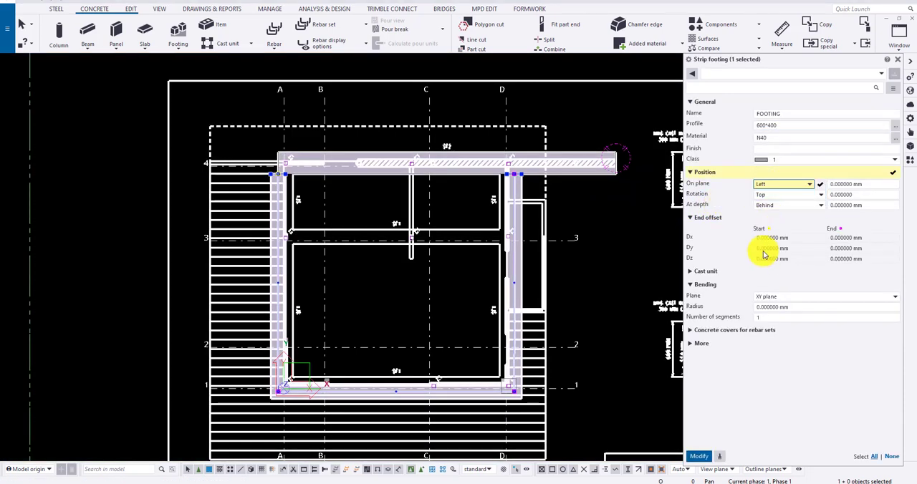
{"action": "left_click", "coordinate": [698, 456]}
{"action": "scroll", "coordinate": [487, 198], "scroll_direction": "up", "scroll_amount": 3}
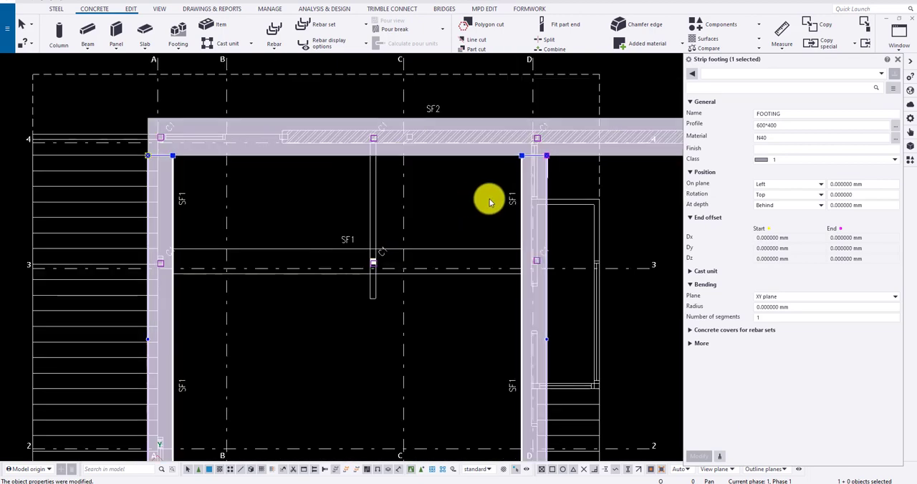
Step: Examine the SF1 and SF2 strip footings against the plan outlines and beneath the columns in 3D, especially along grid 1
{"action": "scroll", "coordinate": [543, 176], "scroll_direction": "down", "scroll_amount": 3}
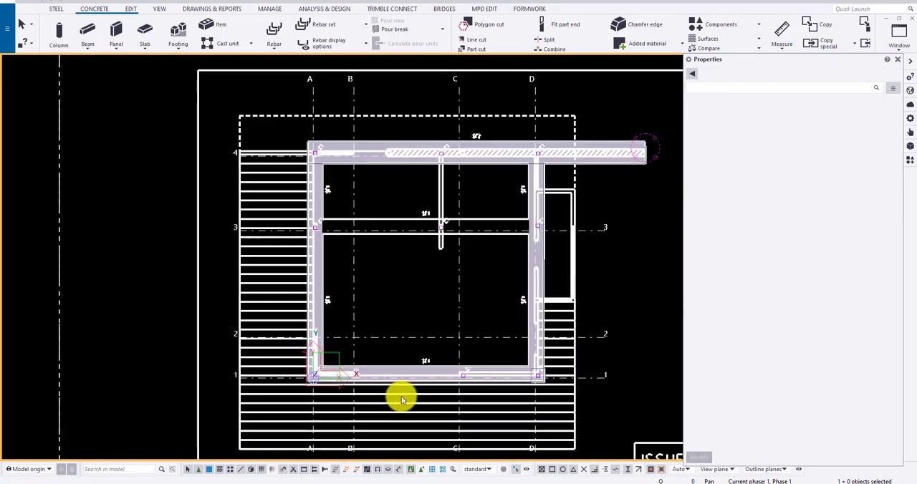
{"action": "scroll", "coordinate": [323, 210], "scroll_direction": "up", "scroll_amount": 3}
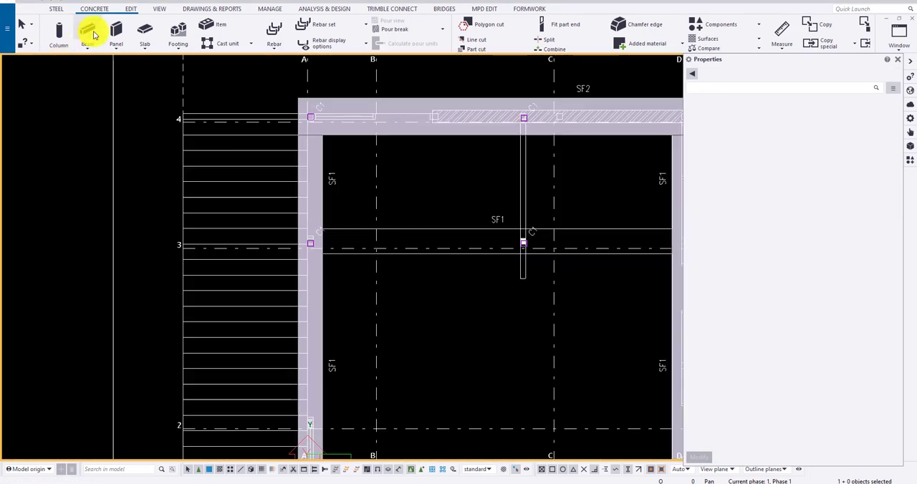
{"action": "scroll", "coordinate": [311, 153], "scroll_direction": "up", "scroll_amount": 2}
{"action": "scroll", "coordinate": [290, 130], "scroll_direction": "down", "scroll_amount": 6}
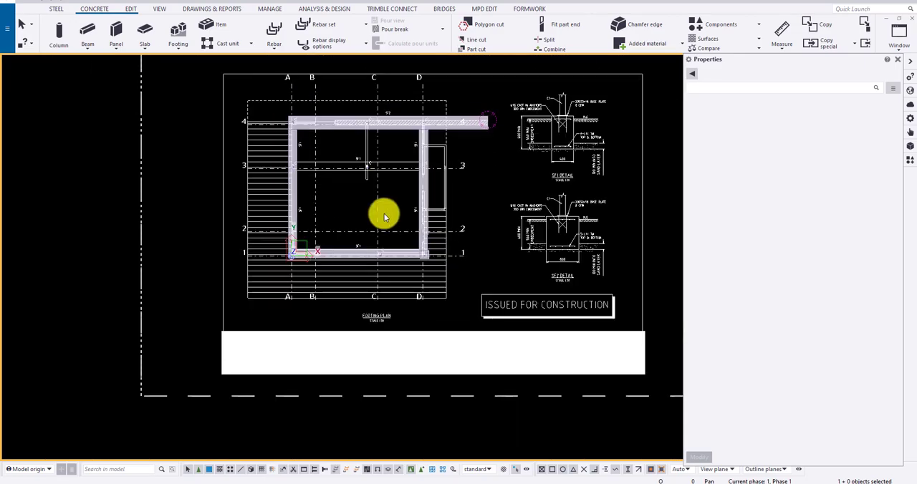
{"action": "middle_click_drag", "start_coordinate": [387, 215], "coordinate": [433, 148], "text": "ctrl"}
{"action": "scroll", "coordinate": [431, 214], "scroll_direction": "up", "scroll_amount": 2}
{"action": "scroll", "coordinate": [433, 217], "scroll_direction": "up", "scroll_amount": 2}
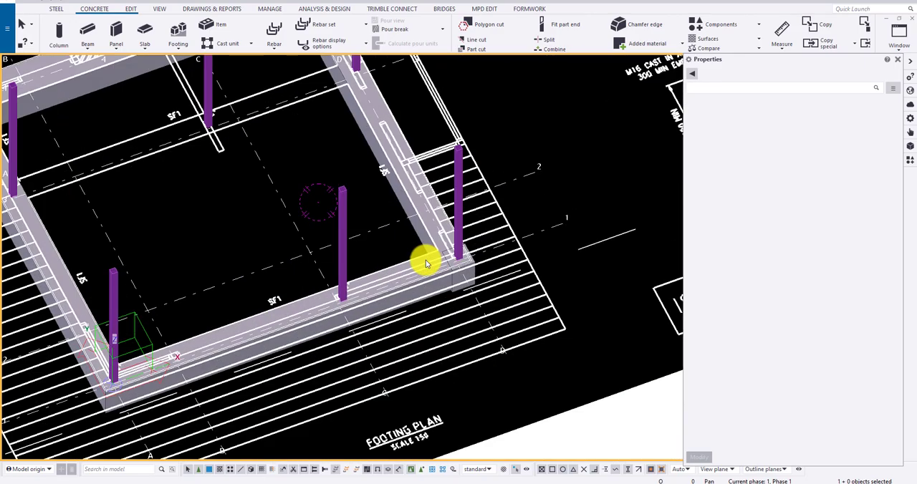